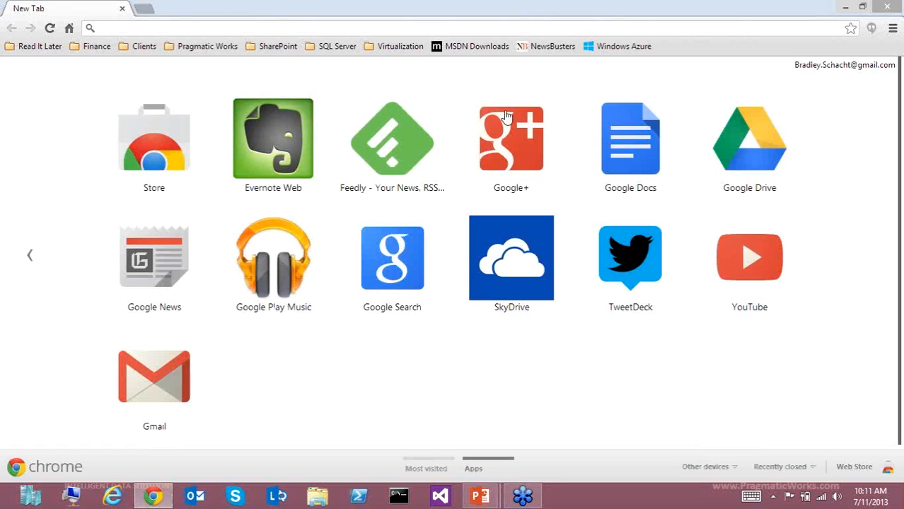
Sign in to the Windows Azure Management Portal and list the subscription's SQL databases.
click(617, 46)
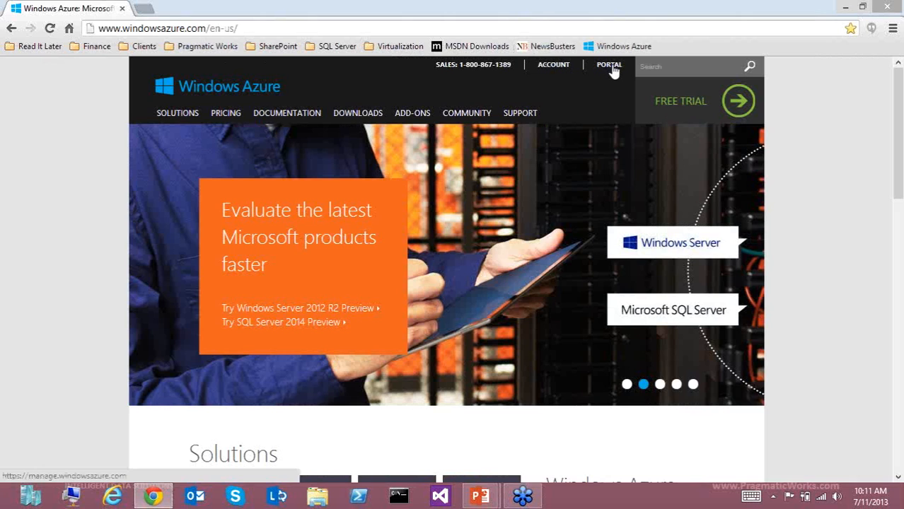
click(609, 65)
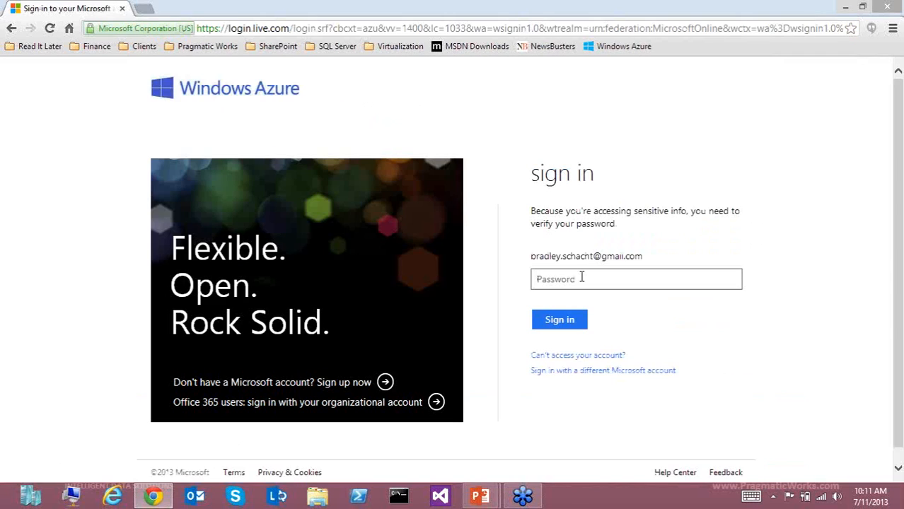
click(581, 278)
text(••••••••••)
key(Return)
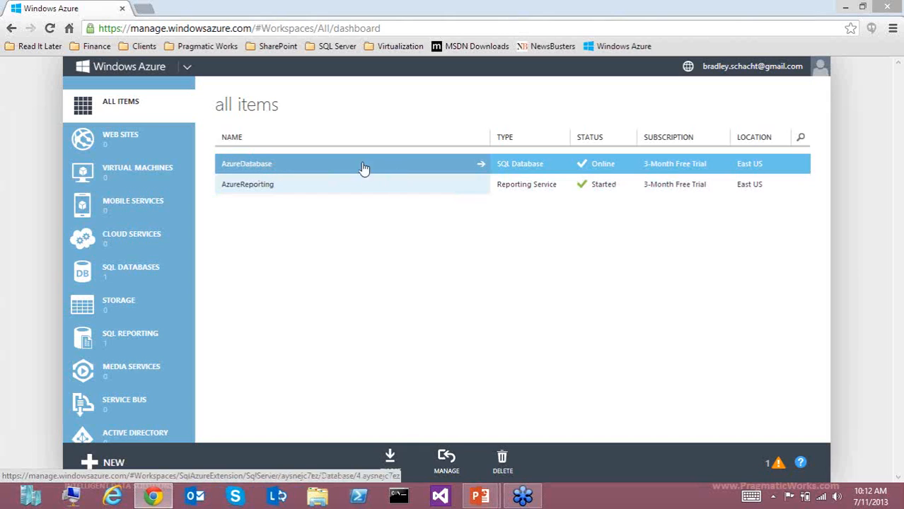
click(94, 275)
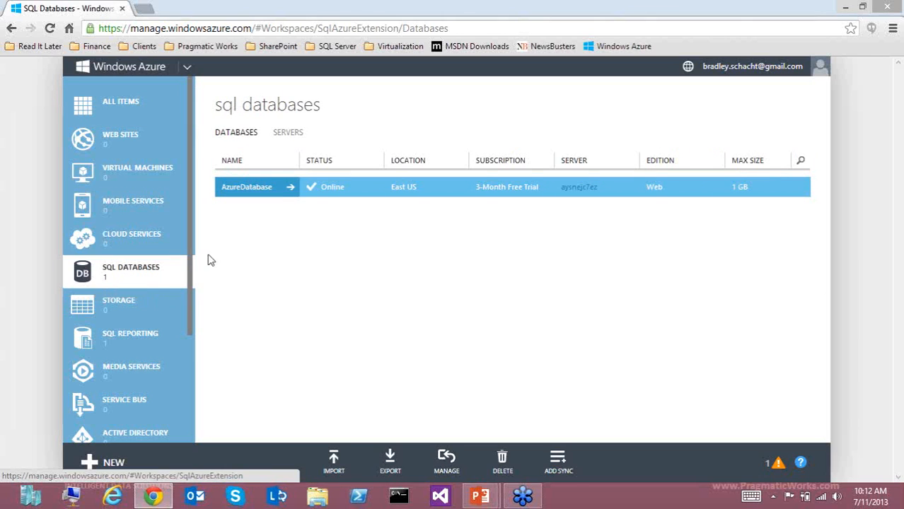
Show the AzureDatabase quick start page from the SQL databases list.
click(272, 192)
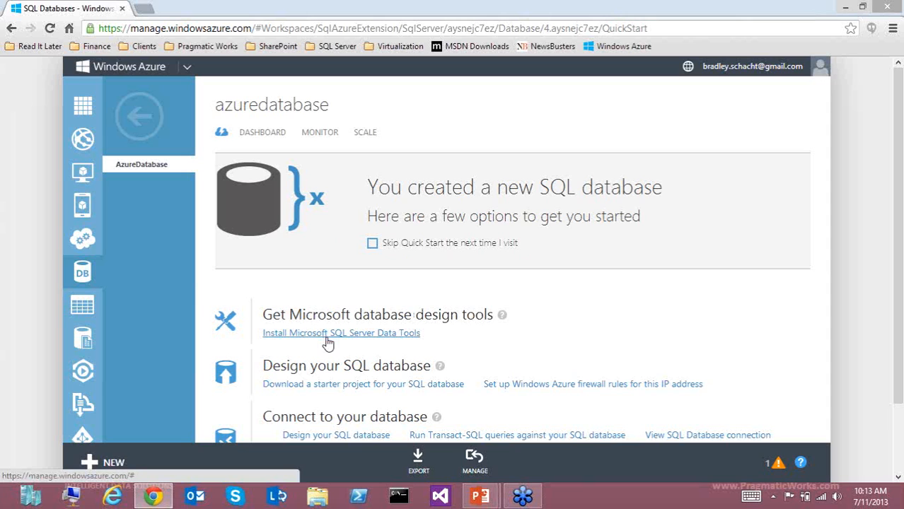
click(440, 496)
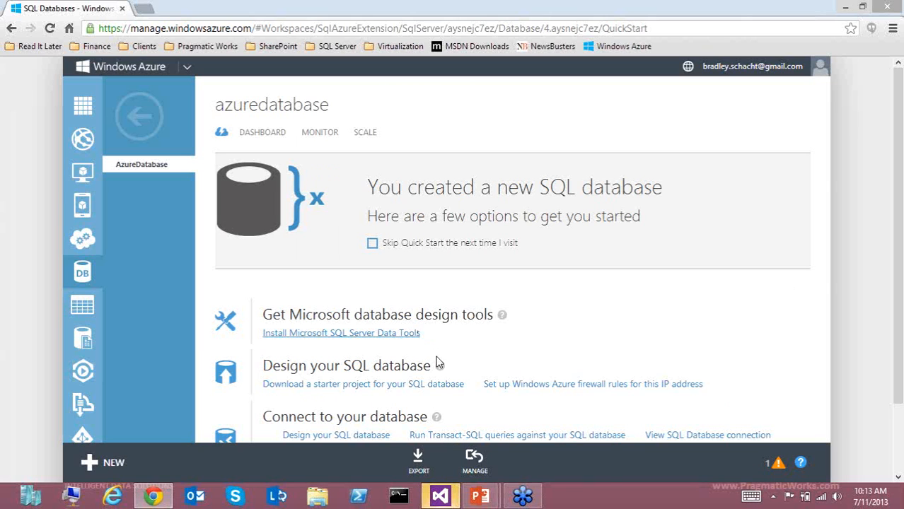
click(440, 497)
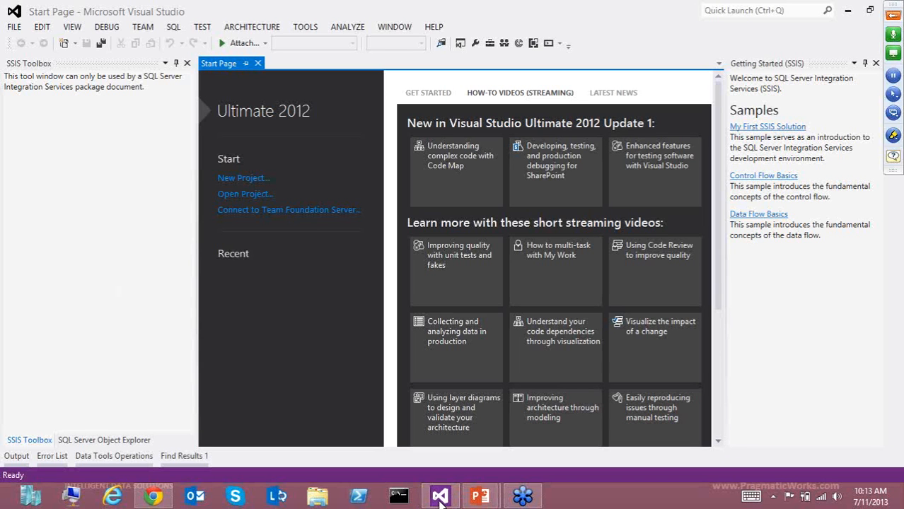
click(153, 498)
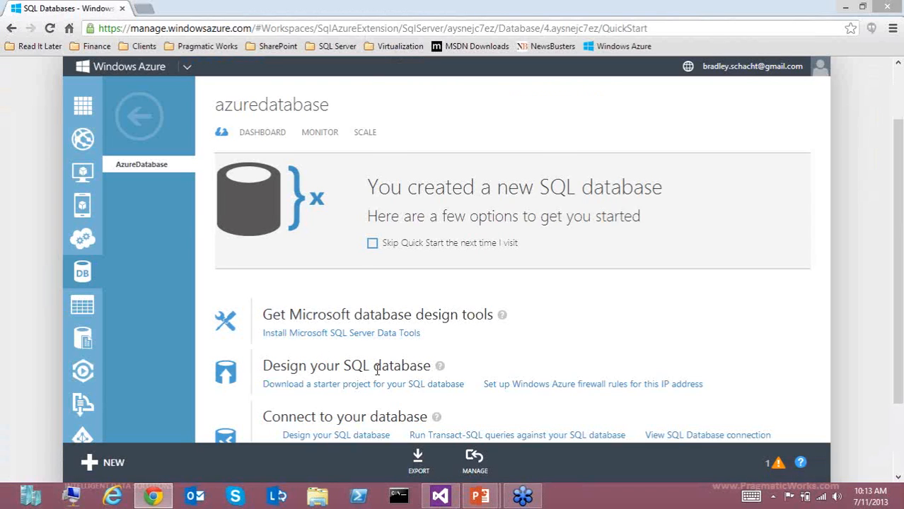
scroll(377, 362, down, 1)
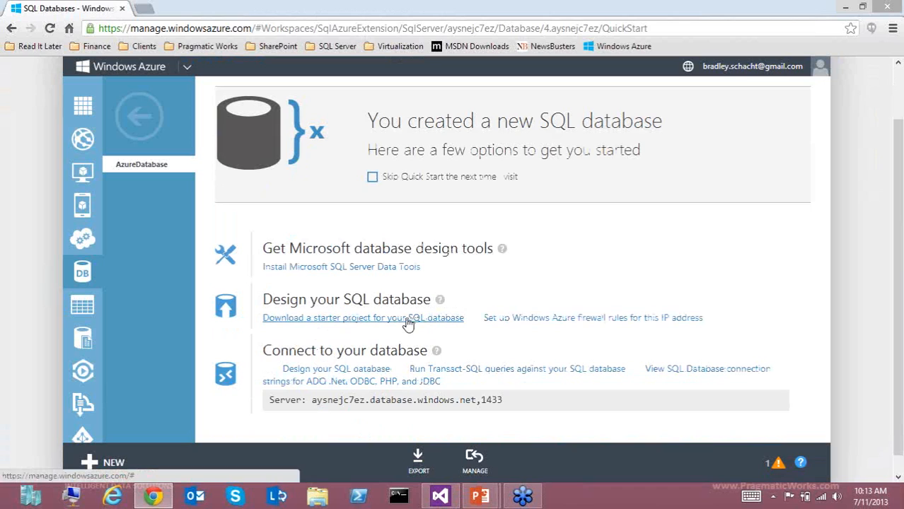
drag(313, 402, 476, 402)
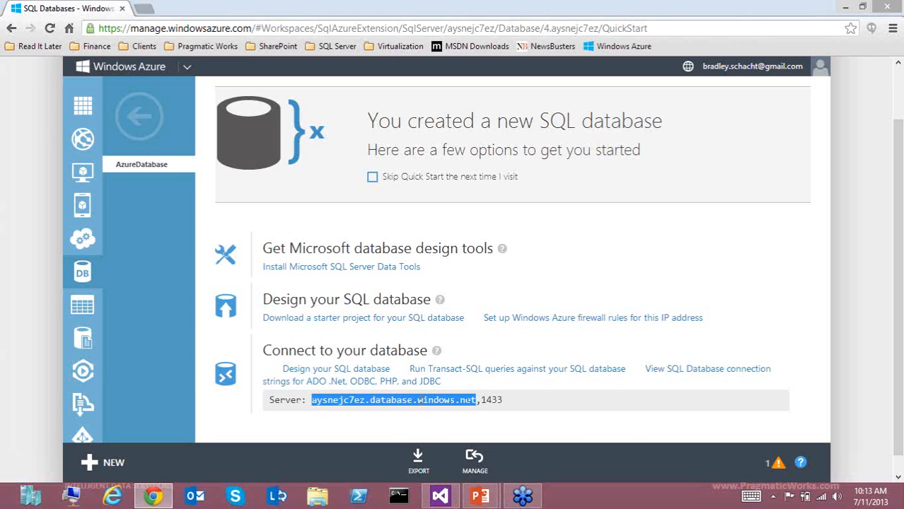
click(421, 399)
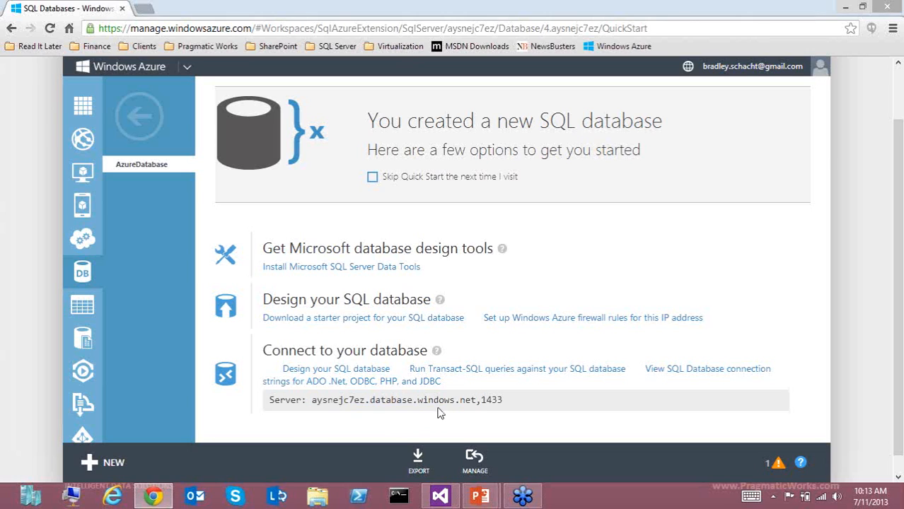
scroll(348, 281, up, 3)
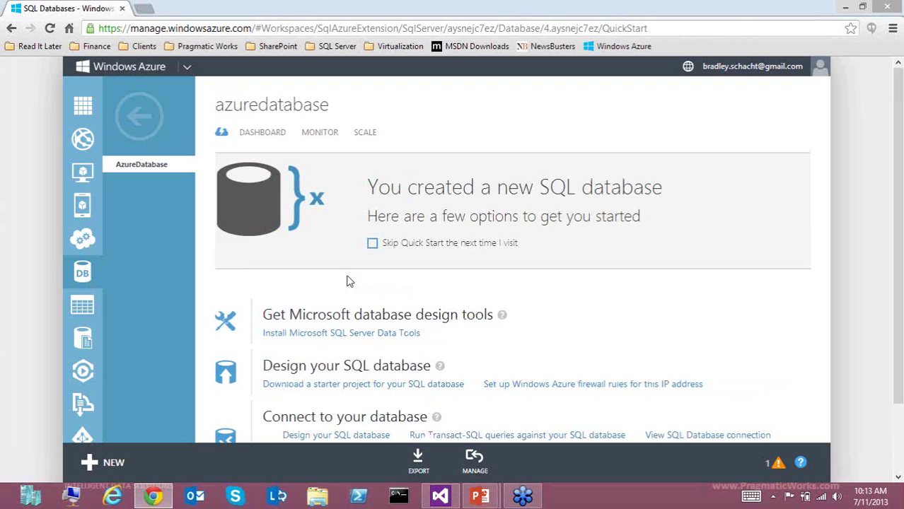
click(256, 135)
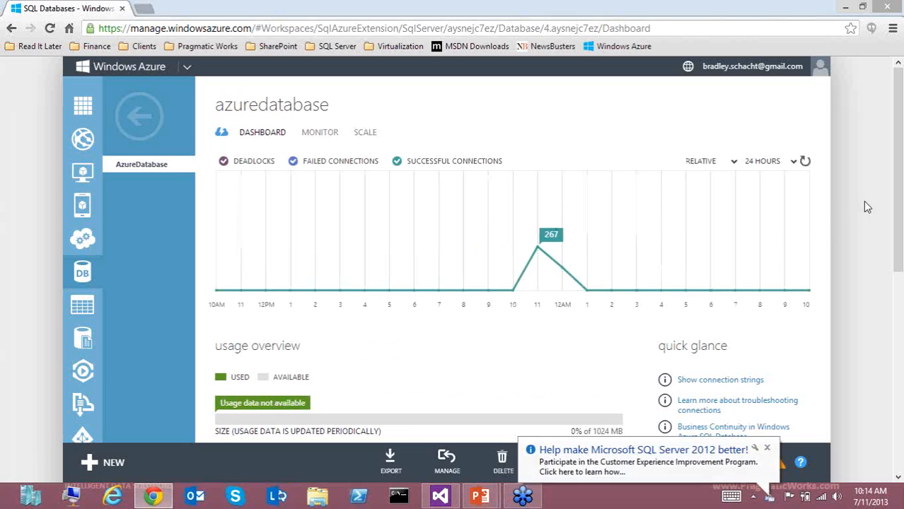
drag(899, 200, 899, 297)
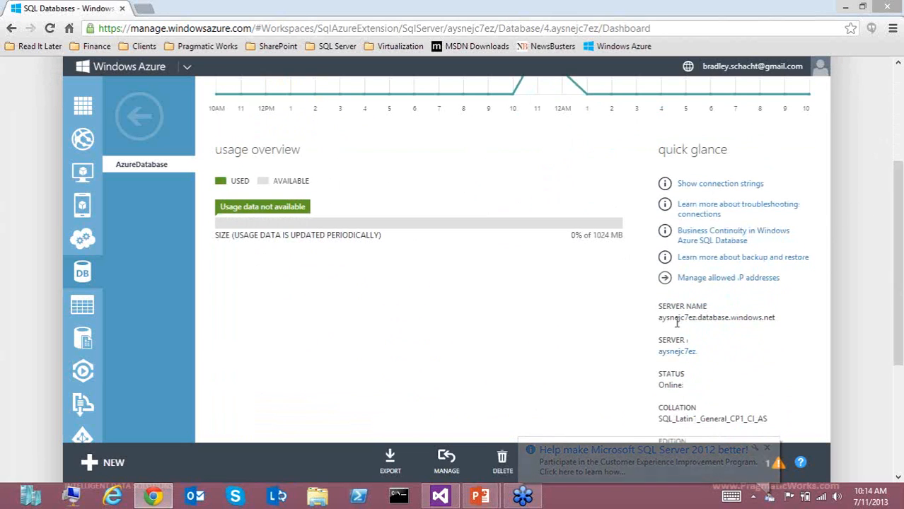
Select AzureDatabase's server name on the dashboard, then view its Monitor metrics.
mouse_move(657, 318)
mouse_down()
mouse_move(764, 319)
mouse_move(662, 322)
mouse_up()
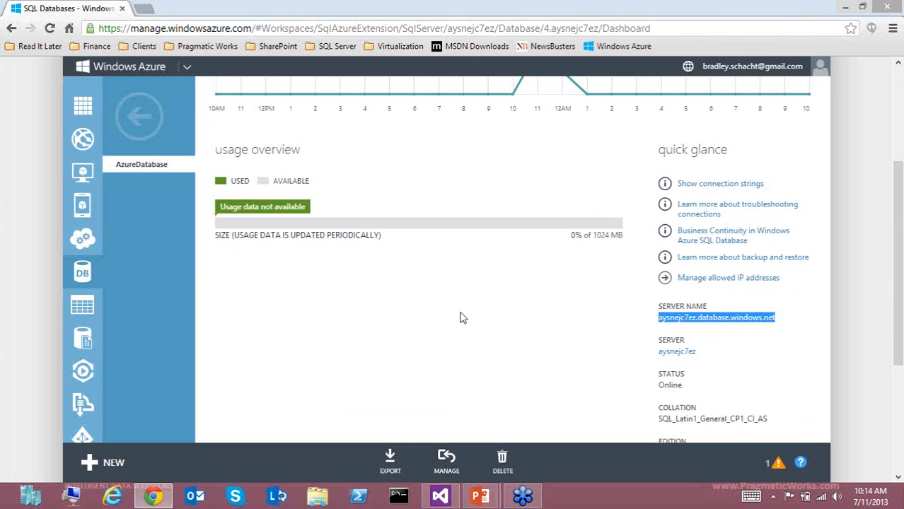
scroll(460, 317, up, 3)
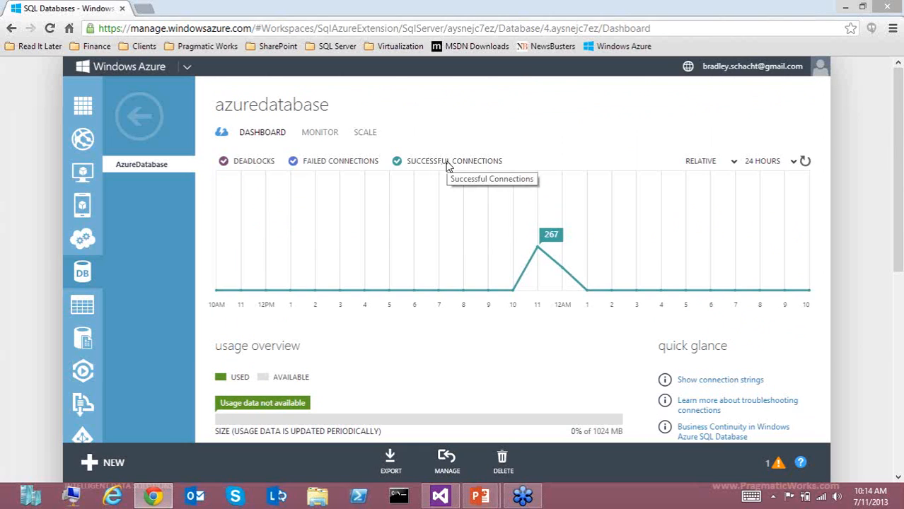
click(327, 134)
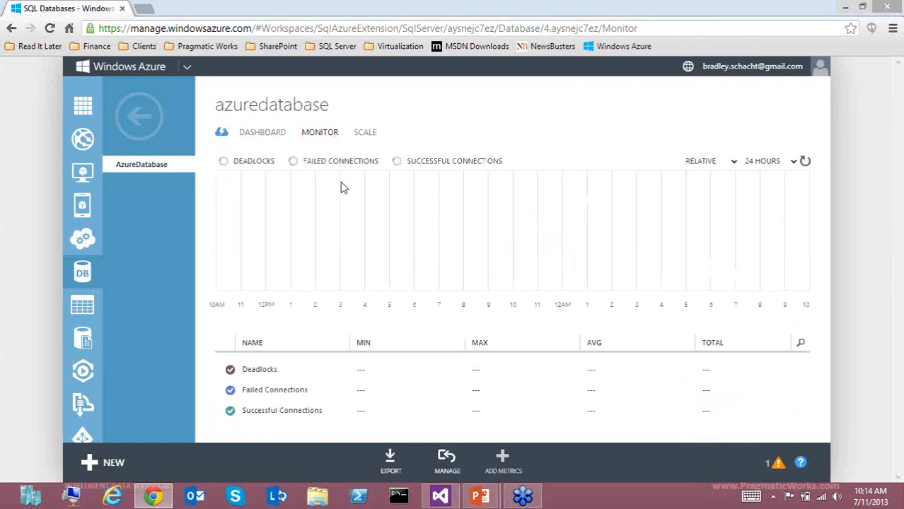
Choose the Successful Connections metric, then review azuredatabase's scale settings and max size options.
click(271, 410)
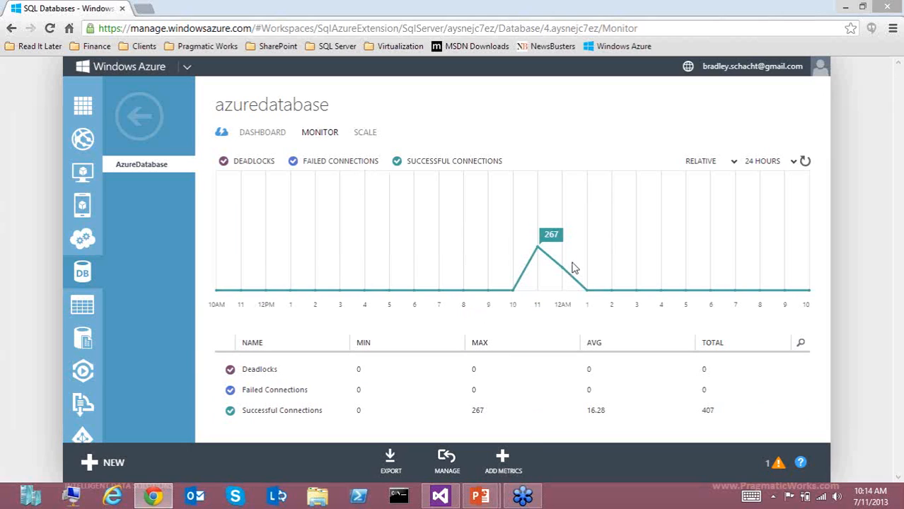
click(366, 133)
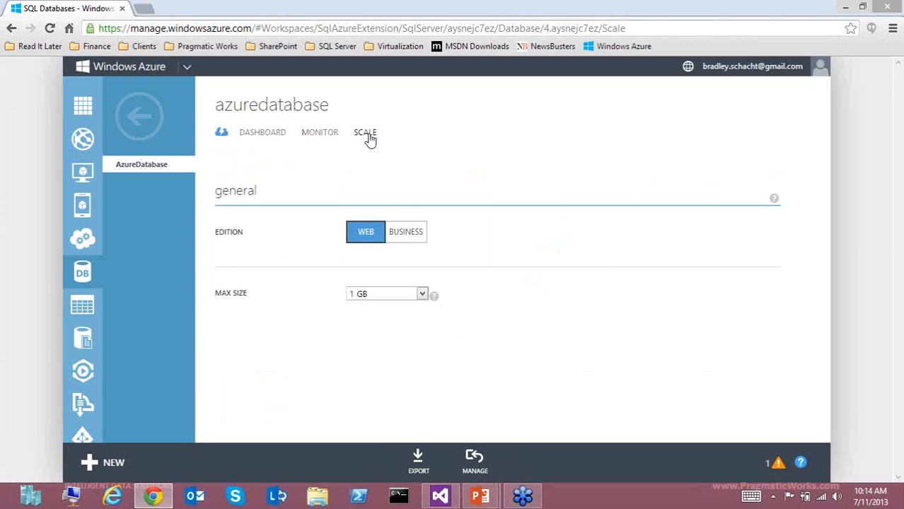
click(401, 296)
Switch to Business edition to see larger sizes, return to the dashboard discarding changes, and start managing the database.
click(406, 232)
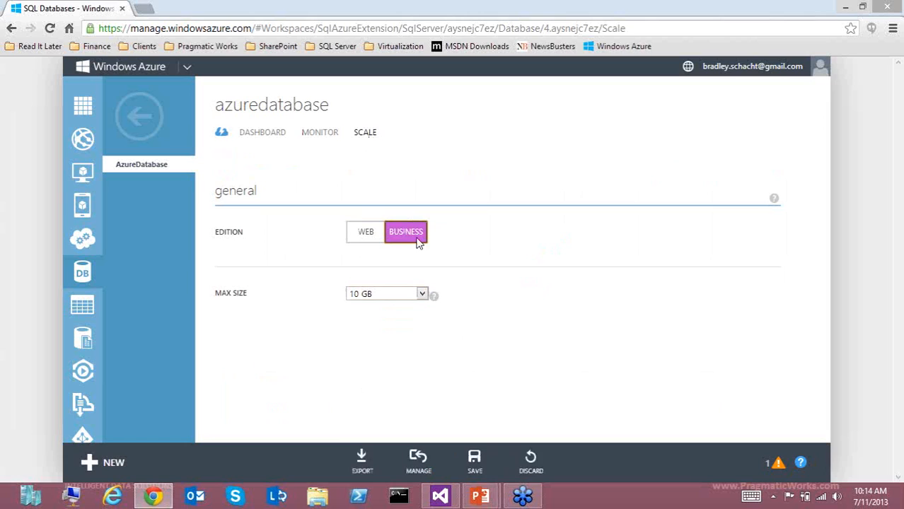
click(420, 295)
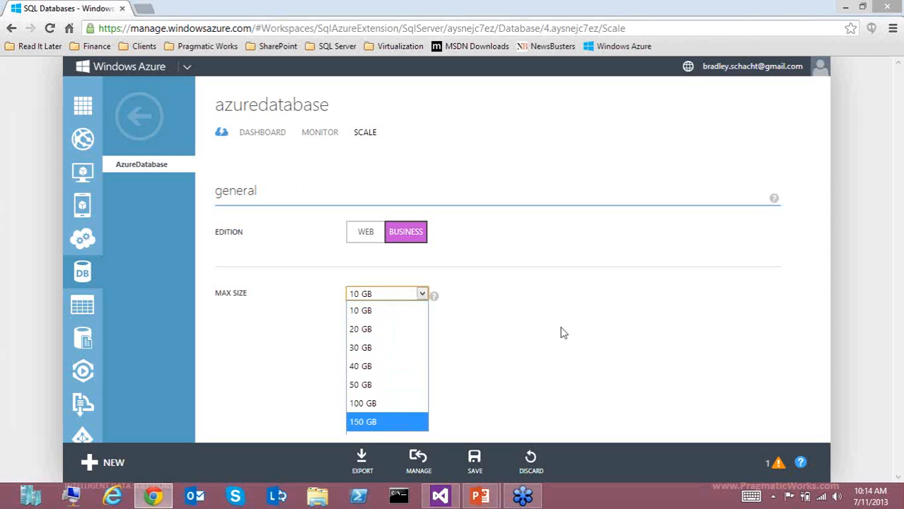
click(256, 135)
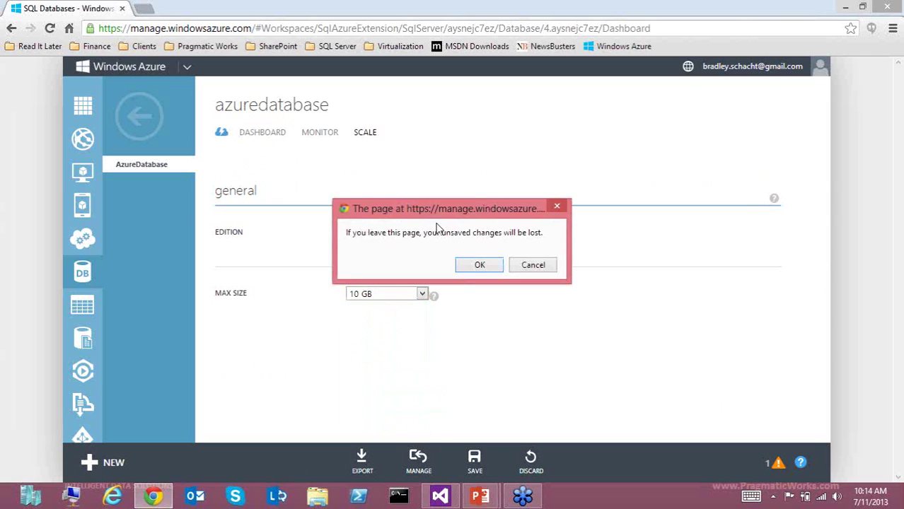
click(478, 264)
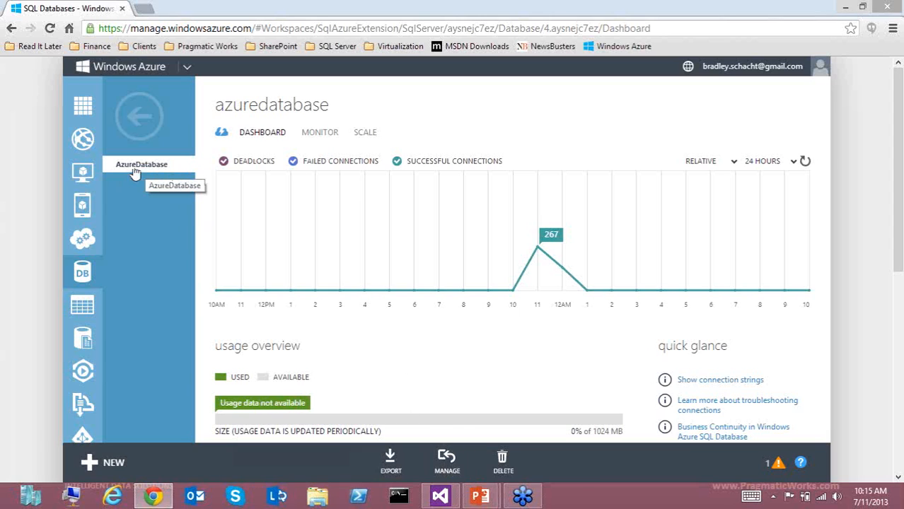
click(442, 459)
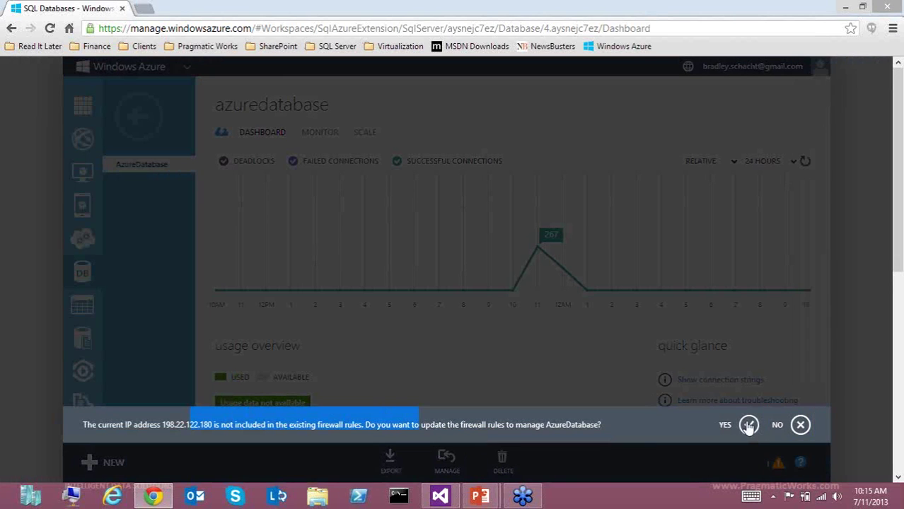
Approve firewall rule 198.22.122.180, manage AzureDatabase now, and log on with username and password.
click(749, 425)
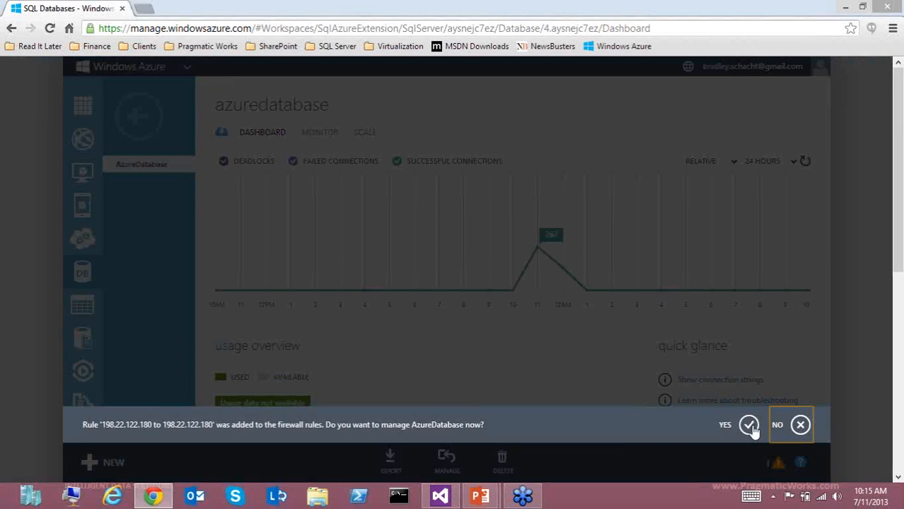
click(749, 425)
drag(283, 16, 450, 16)
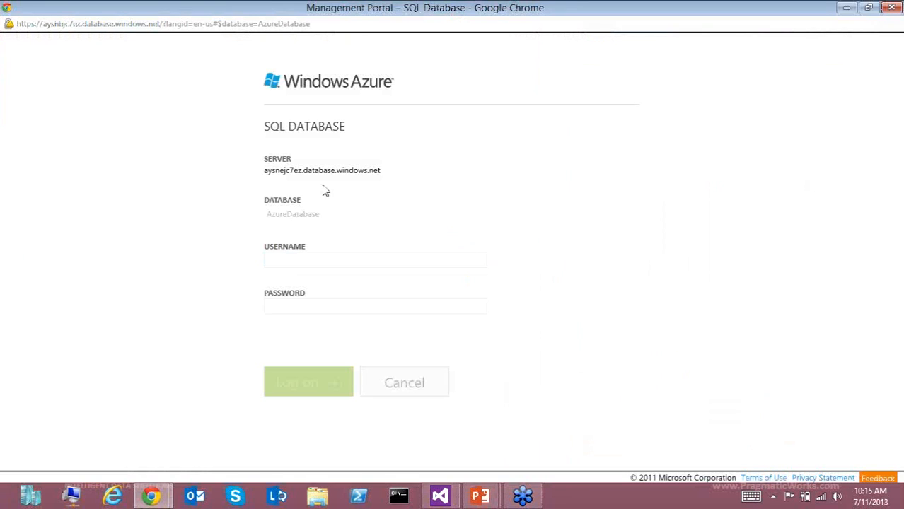
click(290, 259)
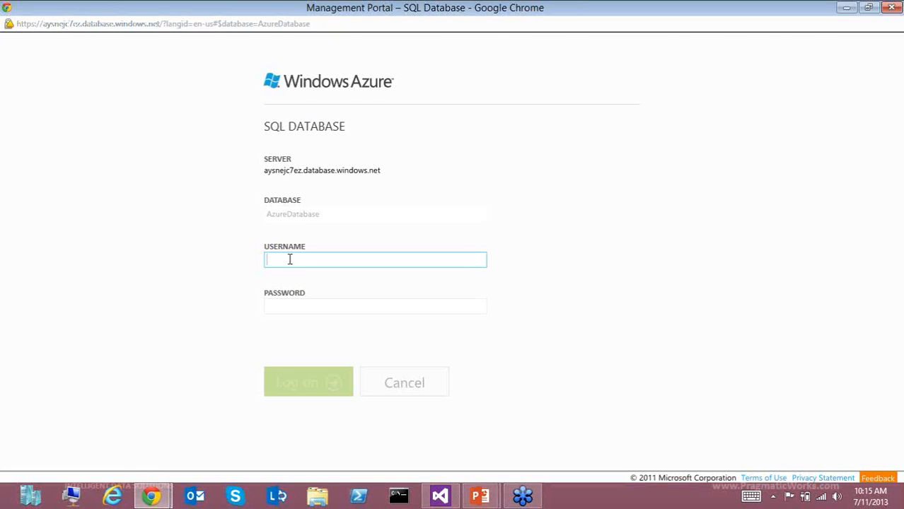
text(bschacht)
key(Tab)
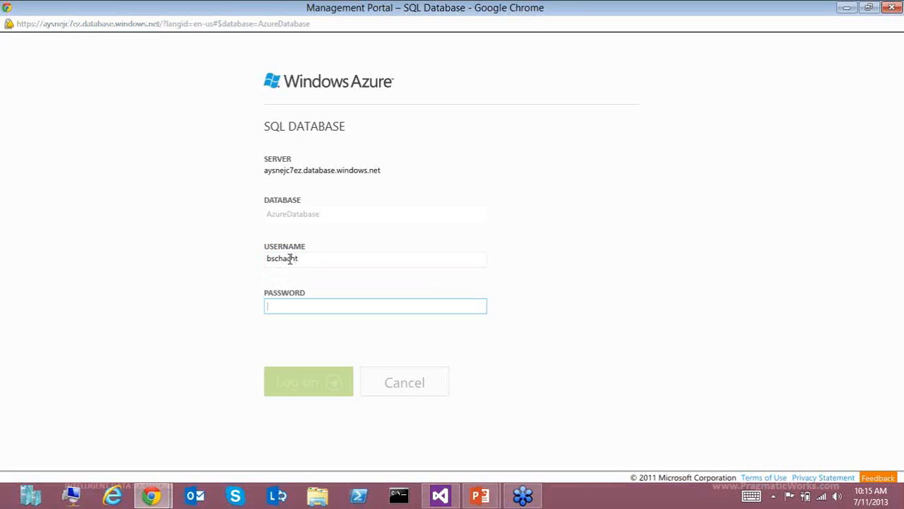
text(••••••)
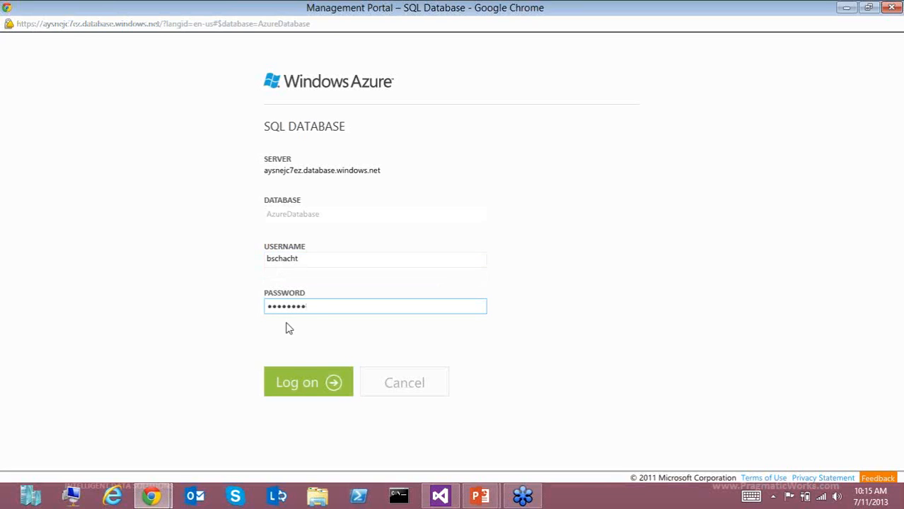
click(297, 382)
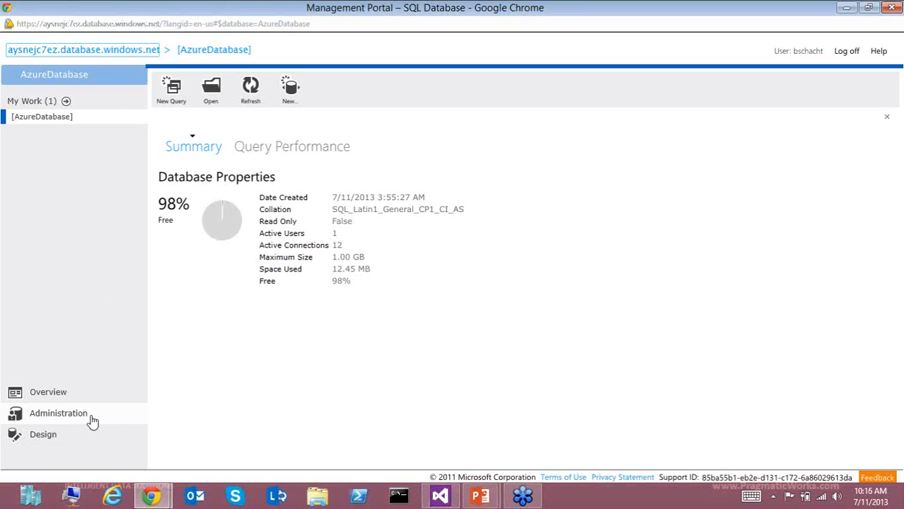
View the query plan for INSERT INTO Customer_Backup under Query Performance, then show the Design tables list.
click(270, 150)
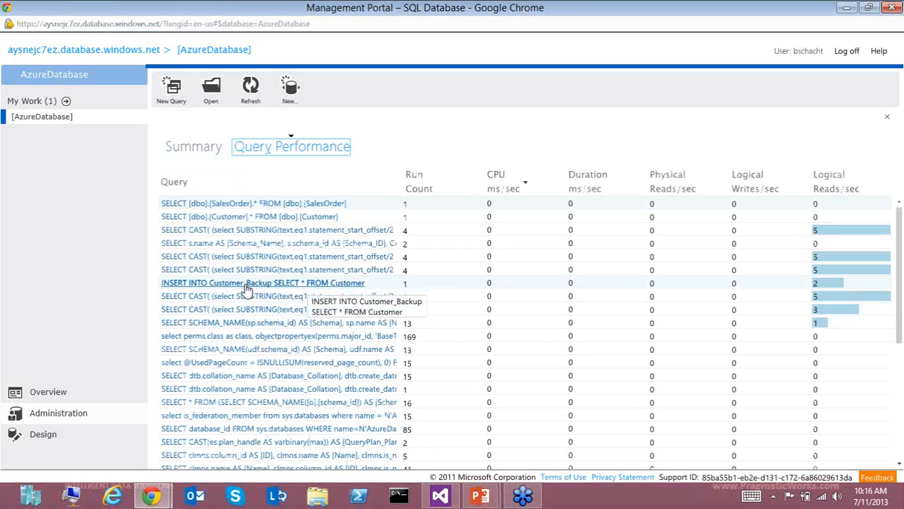
click(246, 284)
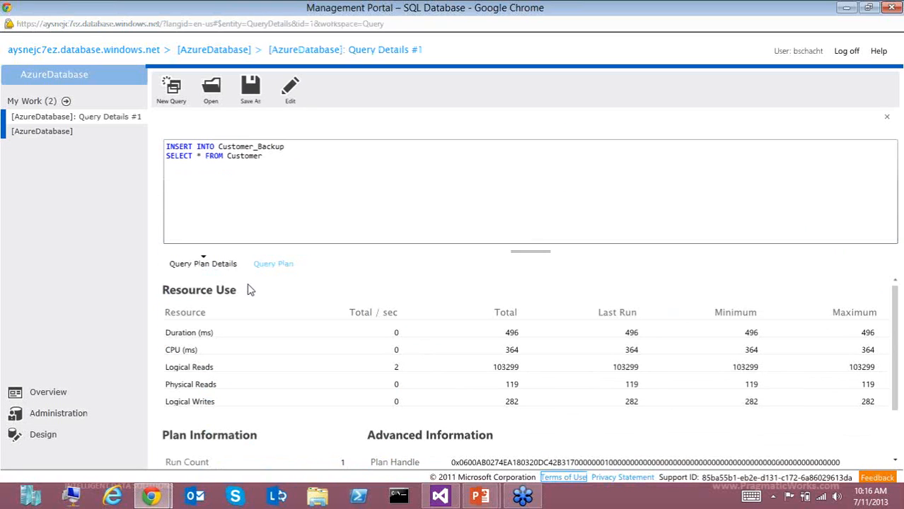
scroll(249, 290, down, 3)
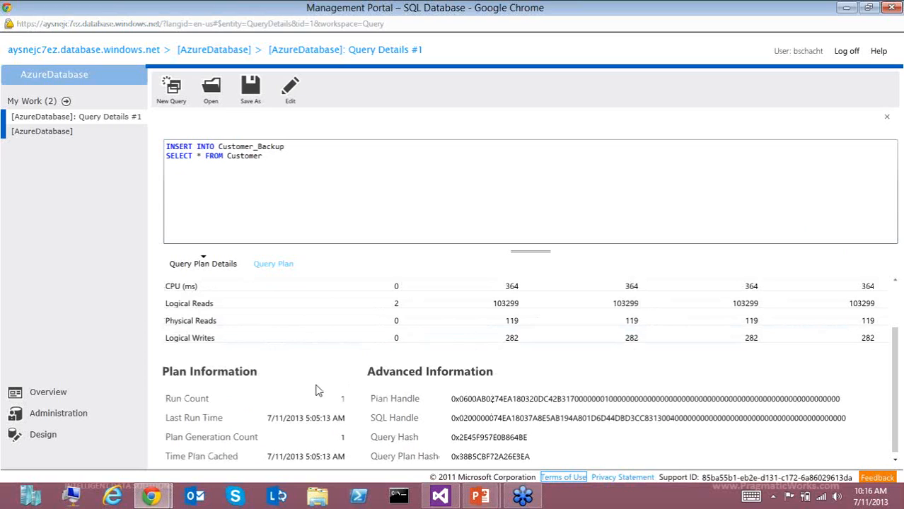
click(287, 268)
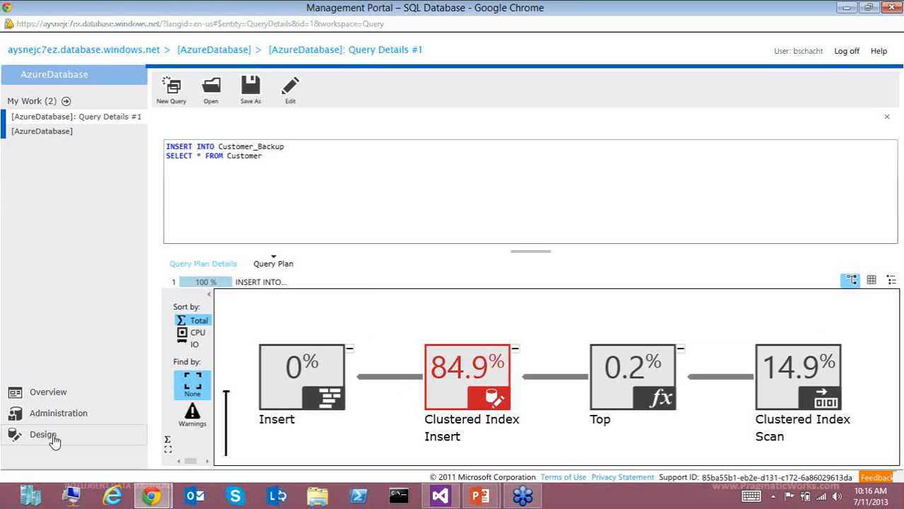
click(43, 435)
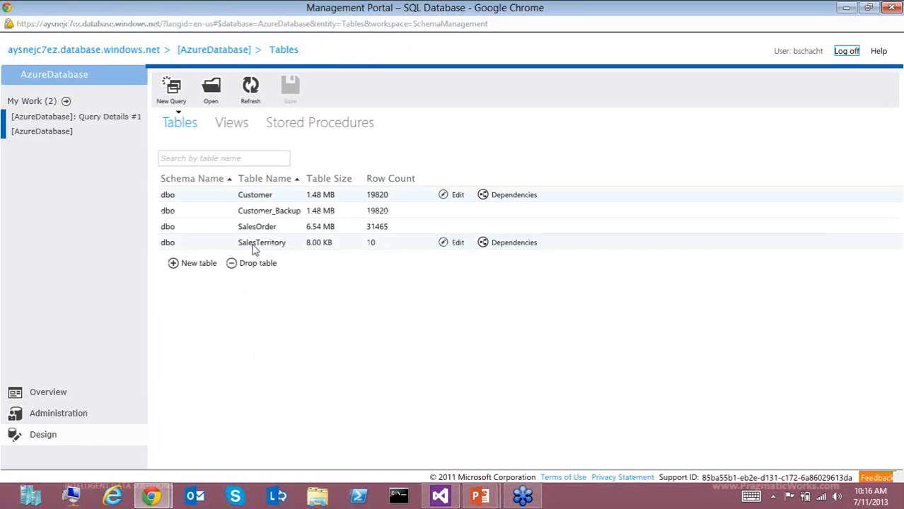